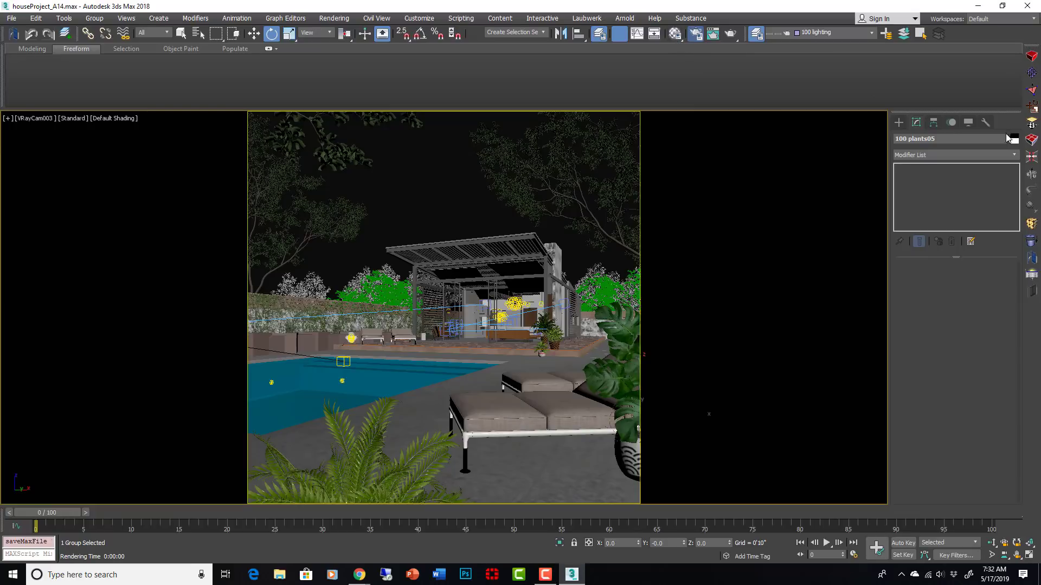
# - Start V-Ray IPR from Render Setup's V-Ray tab and shift the frame buffer slightly left
pyautogui.click(695, 33)
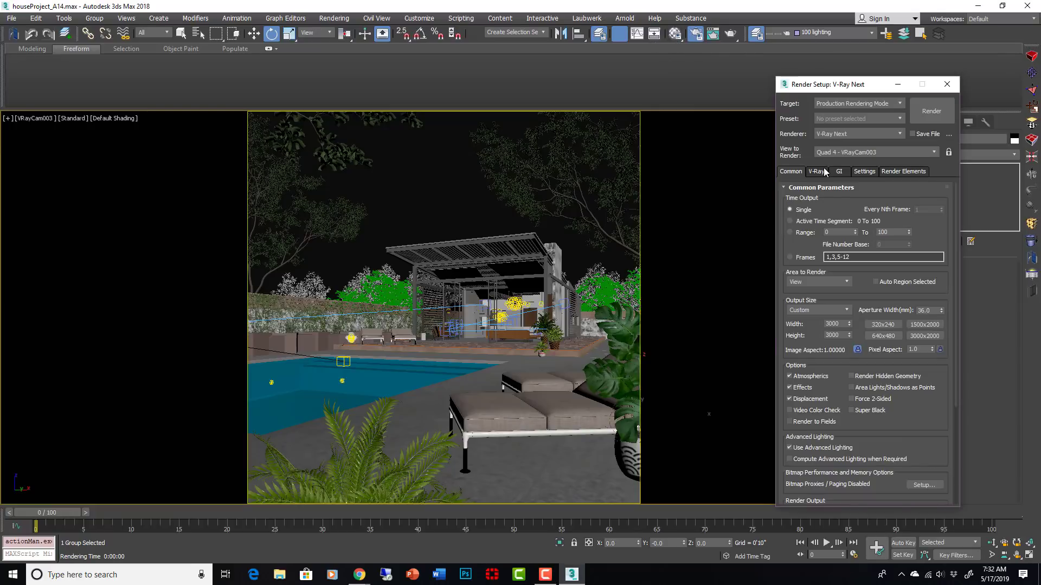
pyautogui.click(825, 172)
pyautogui.click(846, 250)
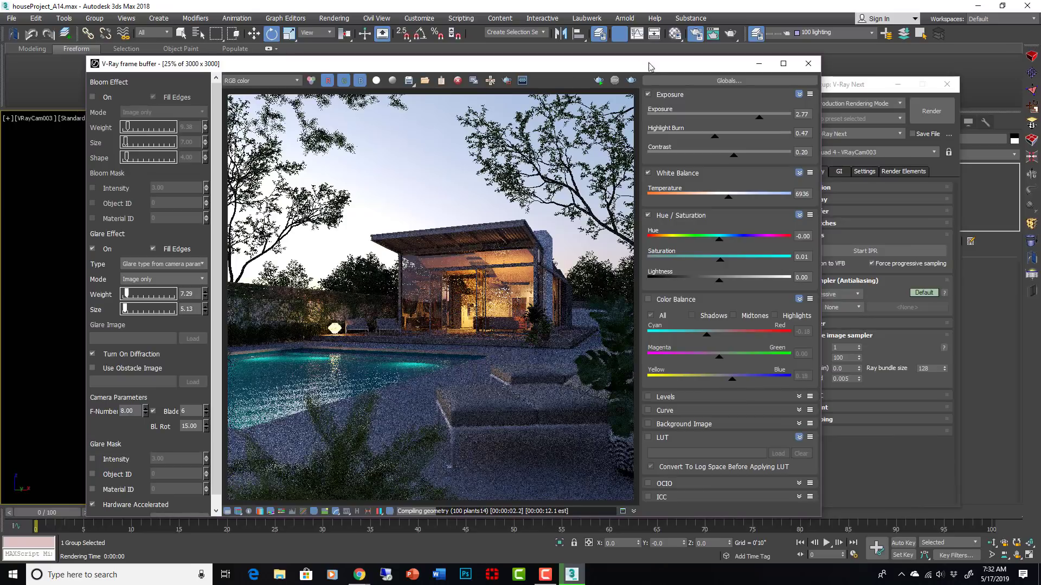
pyautogui.moveTo(655, 66); pyautogui.dragTo(621, 67)
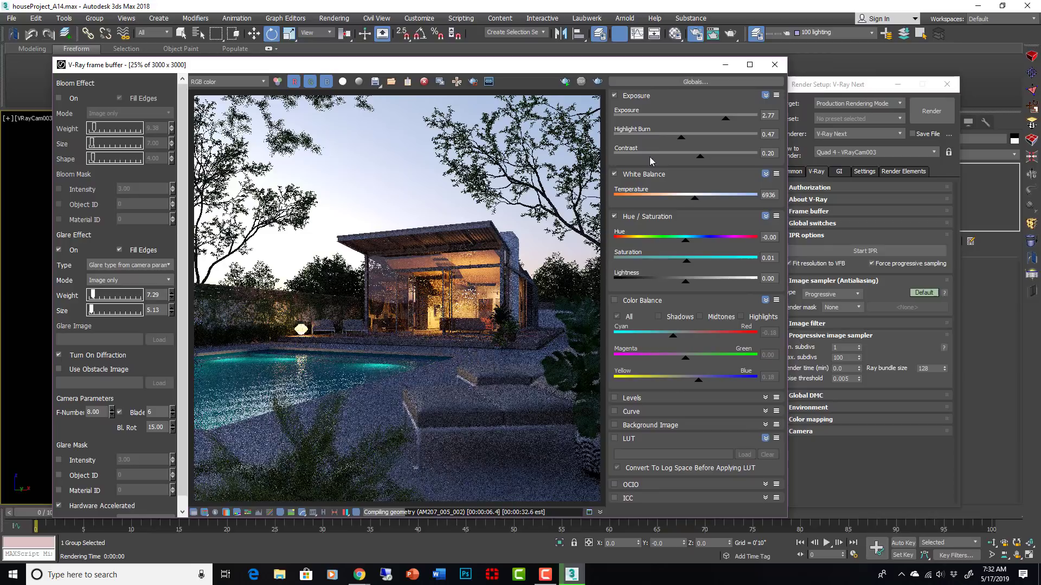
# - Load the daylight sky HDRI image into the VRayHDRI map in the Material Editor
pyautogui.click(673, 34)
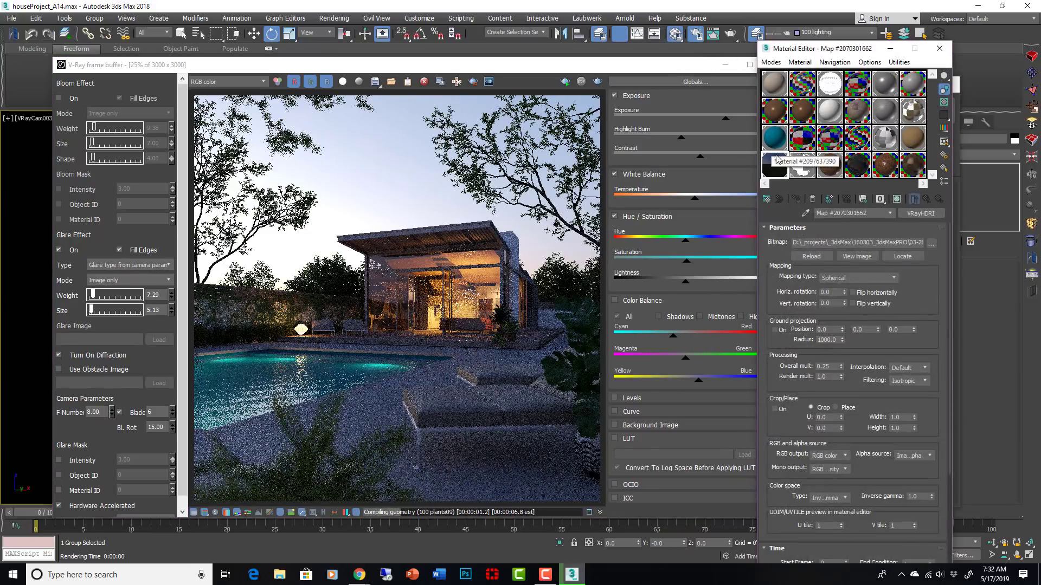
pyautogui.click(932, 244)
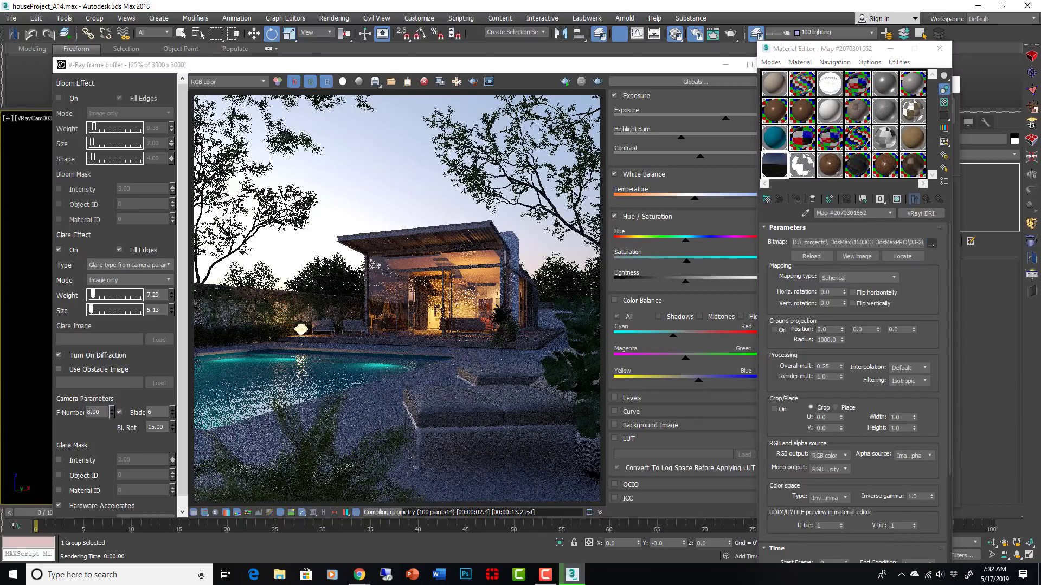
pyautogui.doubleClick(772, 171)
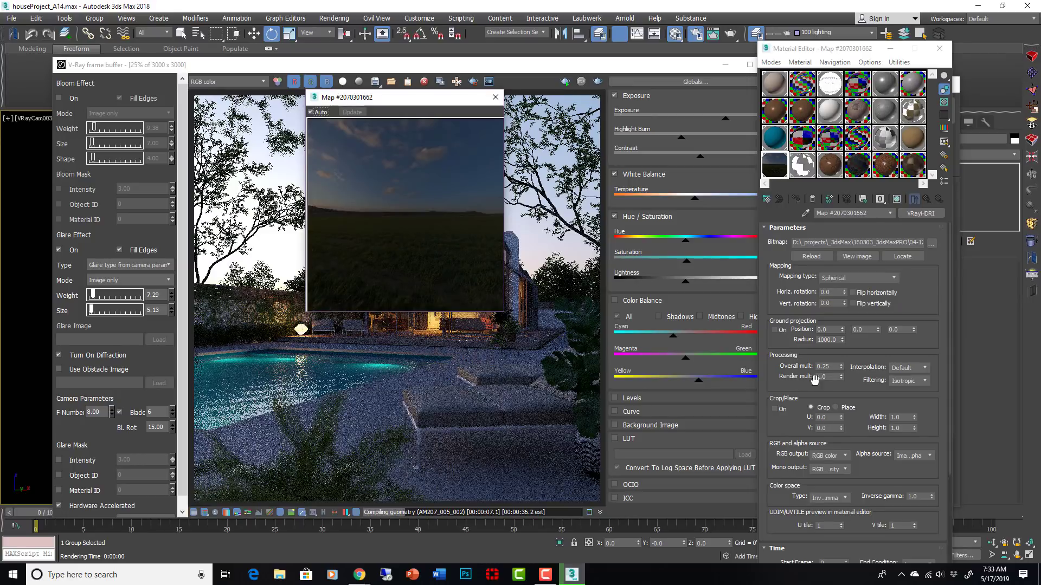
# - Set the VRayHDRI Overall mult to 2.0 and move its preview over the Material Editor
pyautogui.click(833, 366)
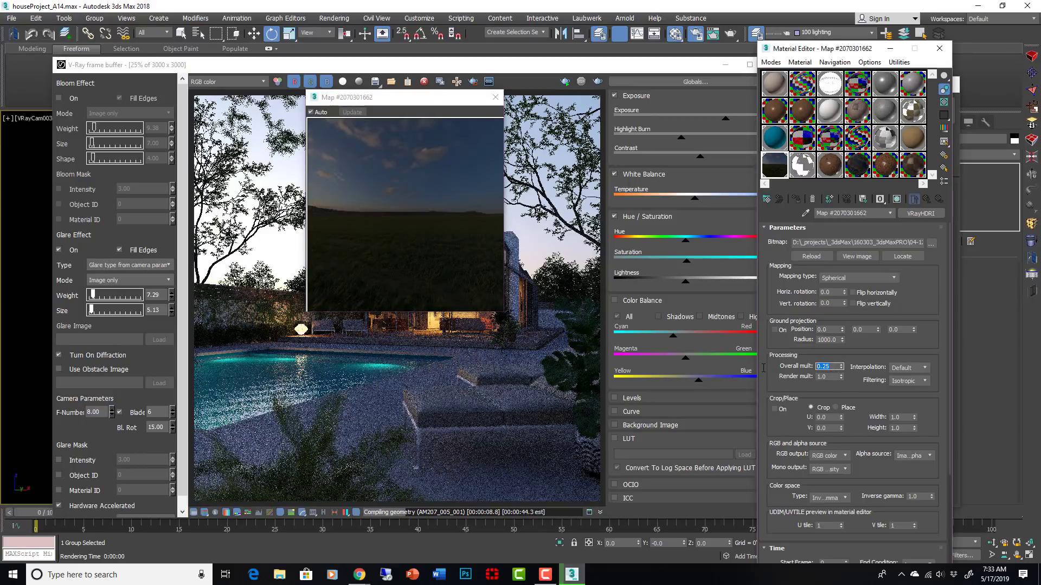
pyautogui.write('2')
pyautogui.press('Return')
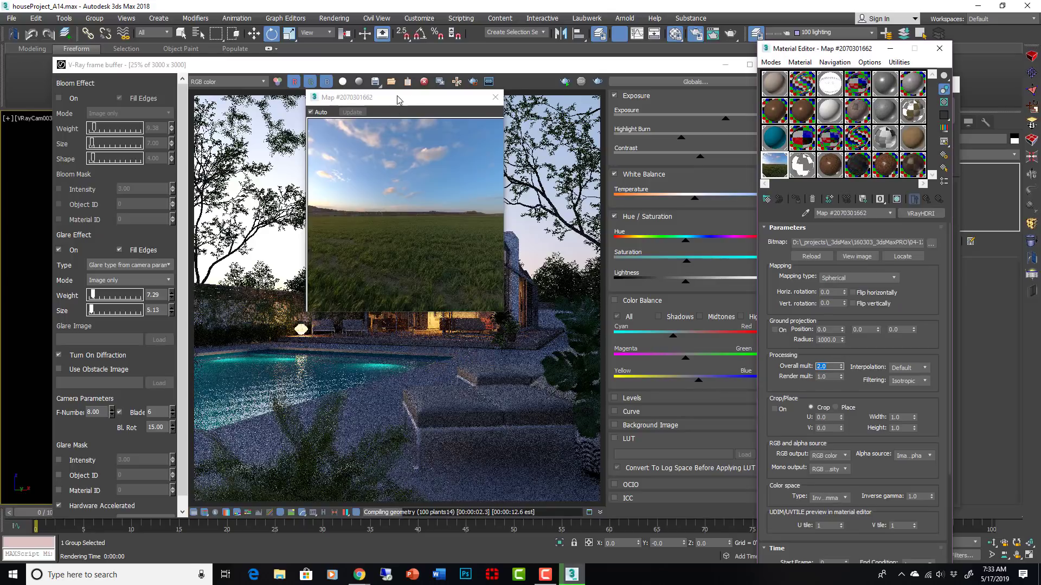
pyautogui.moveTo(398, 100); pyautogui.dragTo(726, 230)
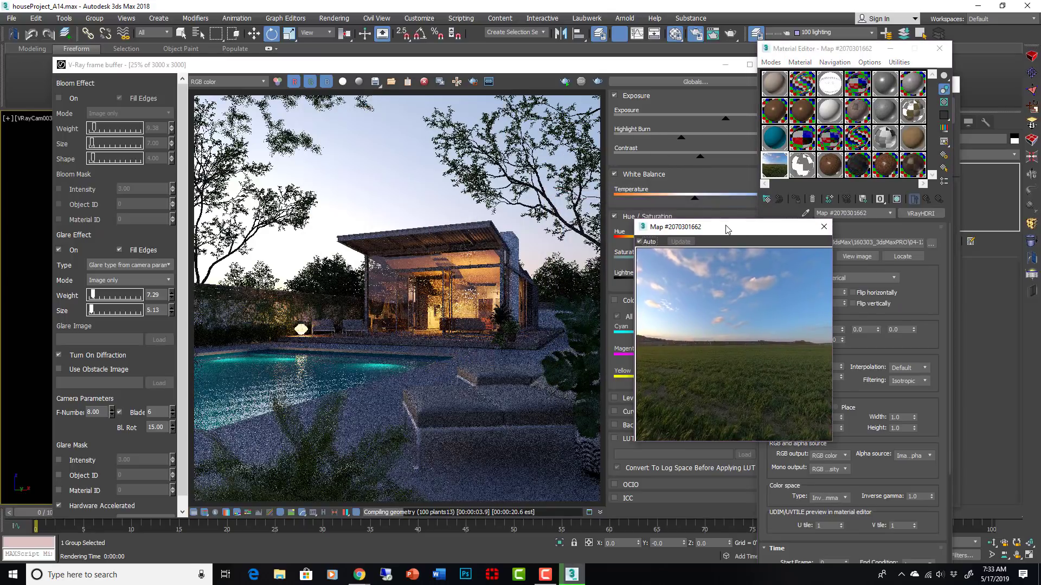
# - Step the VFB Exposure down from 2.77 through 1.15, -0.62, -0.96, -1.23, -1.75 to -2.13
pyautogui.click(578, 101)
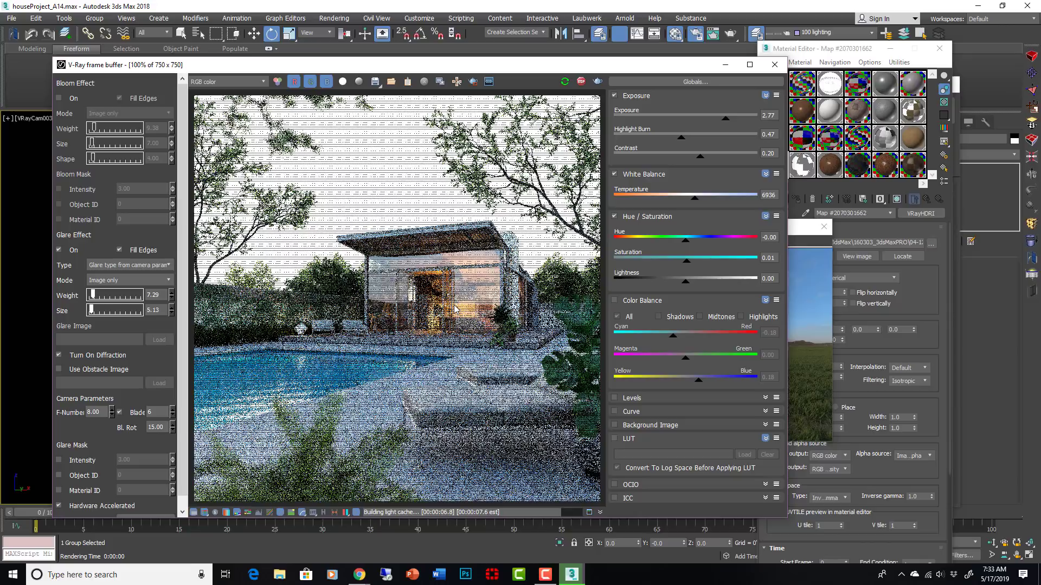
pyautogui.scroll(-1, 454, 310)
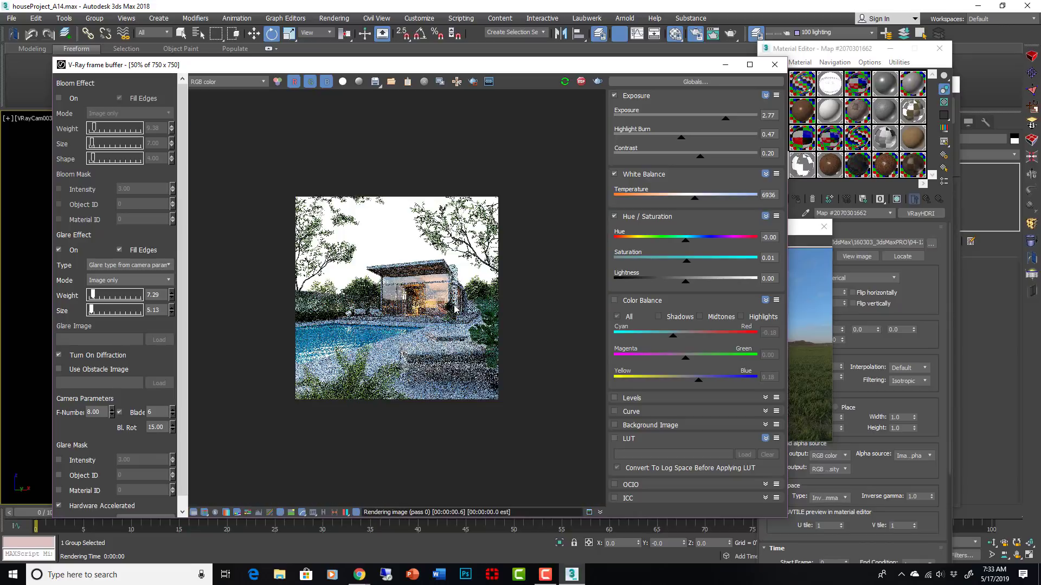
pyautogui.scroll(1, 454, 310)
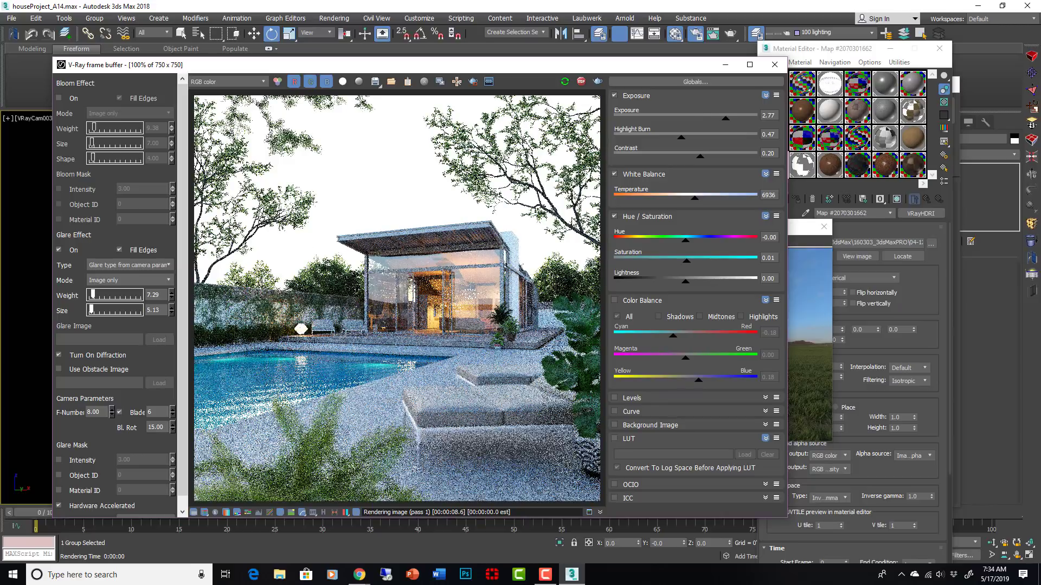
pyautogui.moveTo(726, 118); pyautogui.dragTo(700, 120)
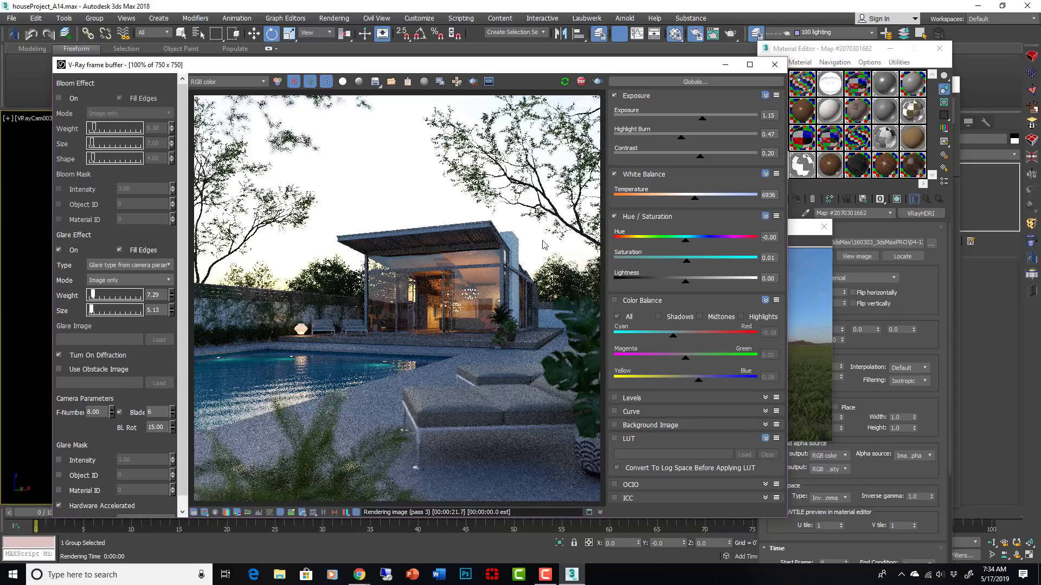
pyautogui.click(677, 119)
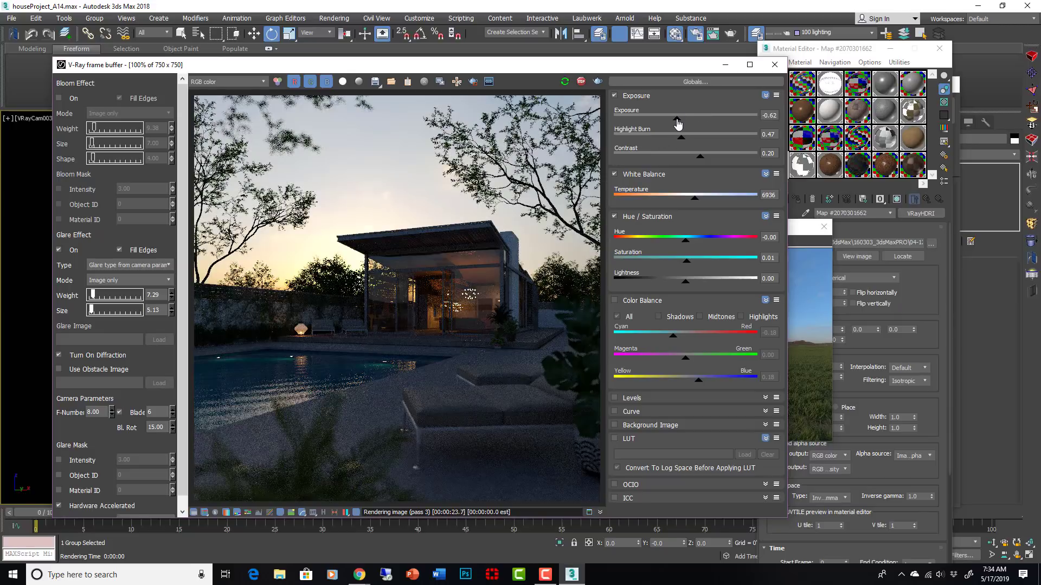
pyautogui.click(672, 121)
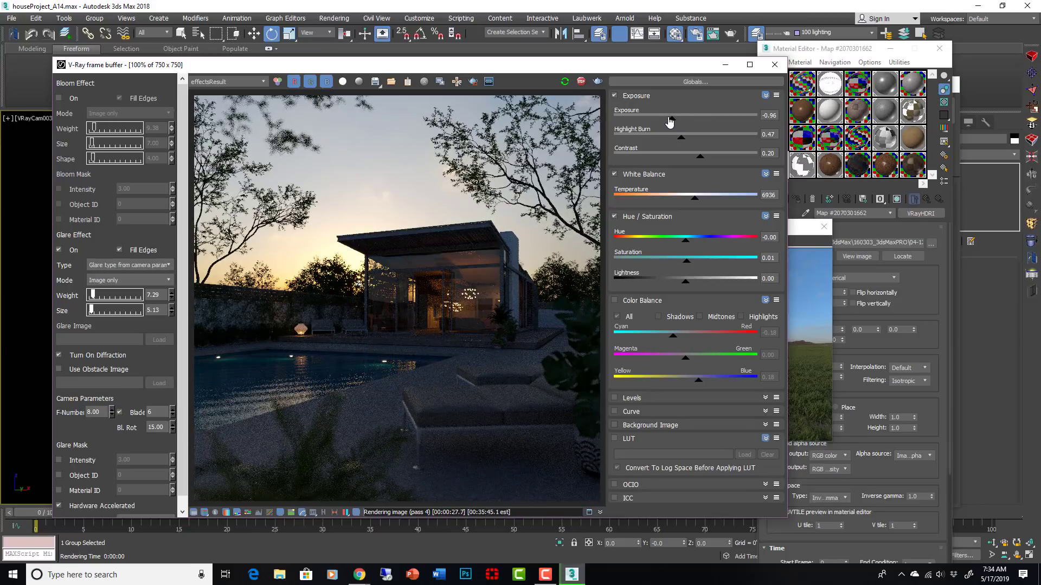
pyautogui.click(669, 118)
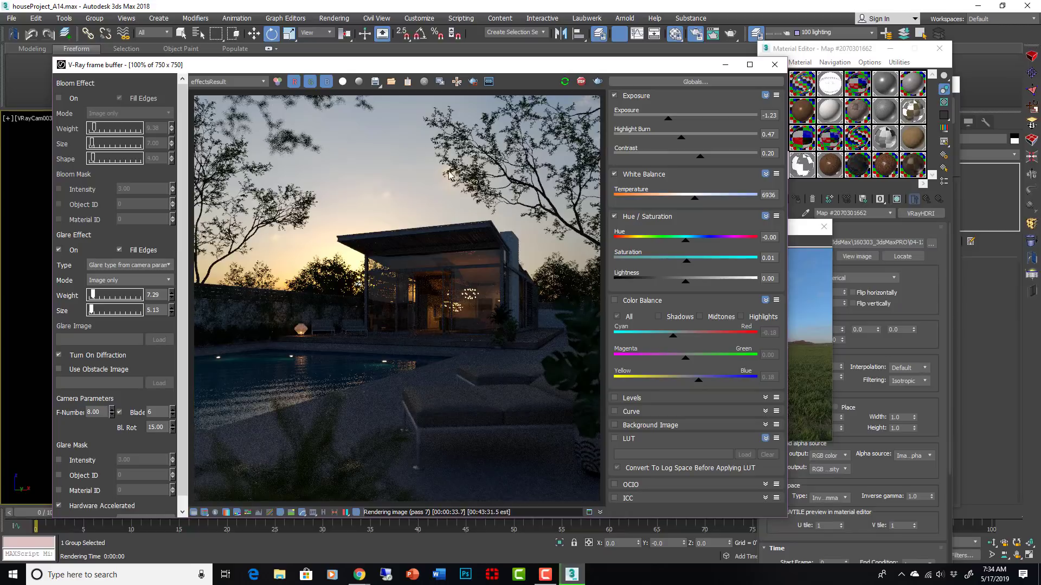
pyautogui.click(660, 119)
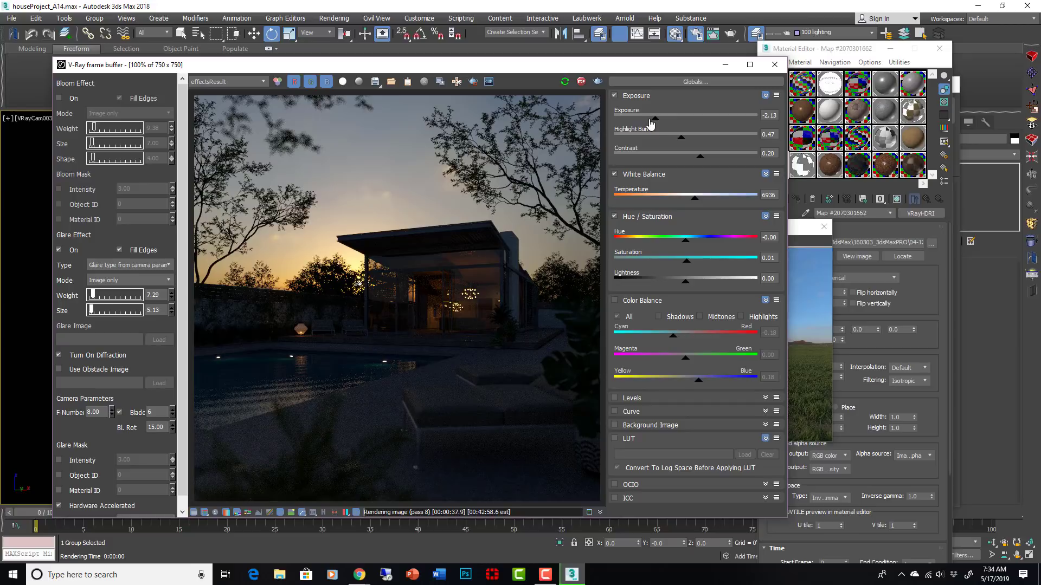
pyautogui.click(654, 119)
pyautogui.click(813, 233)
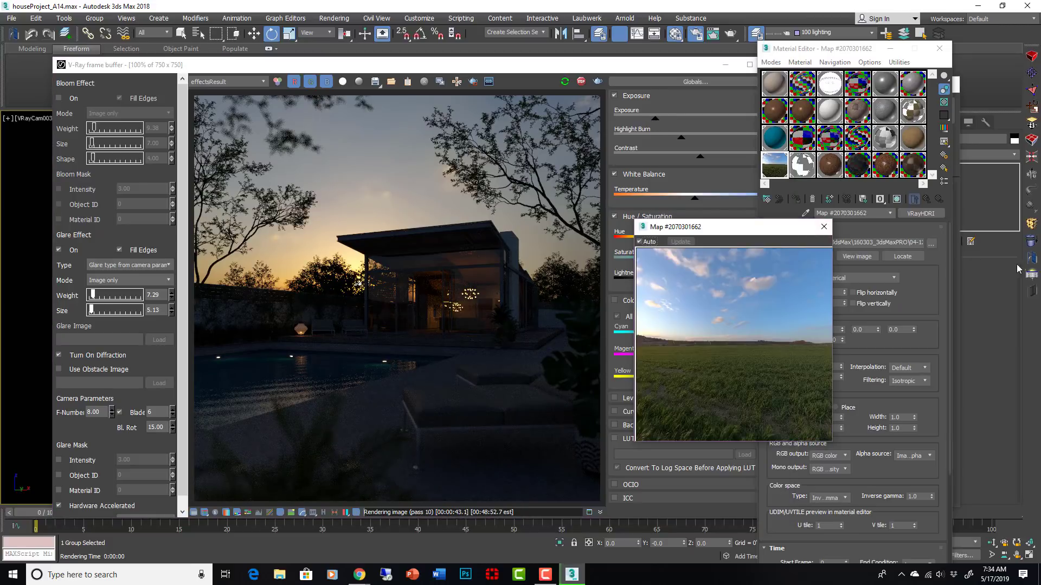
# - In the V-Ray Light Lister, set VRayLight001's multiplier to 4.0, then 20.0
pyautogui.click(1031, 275)
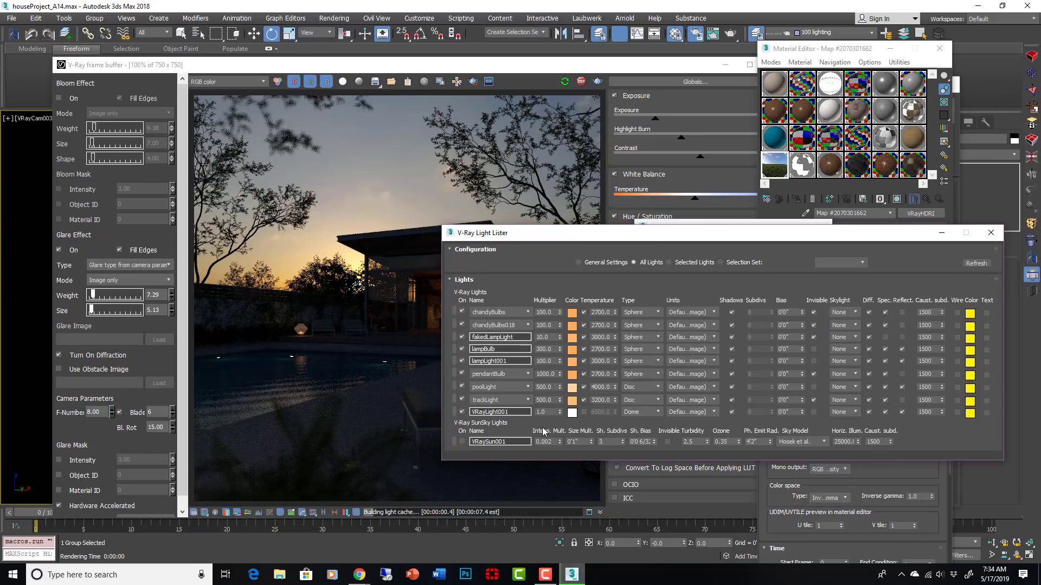
pyautogui.click(524, 412)
pyautogui.press('Tab')
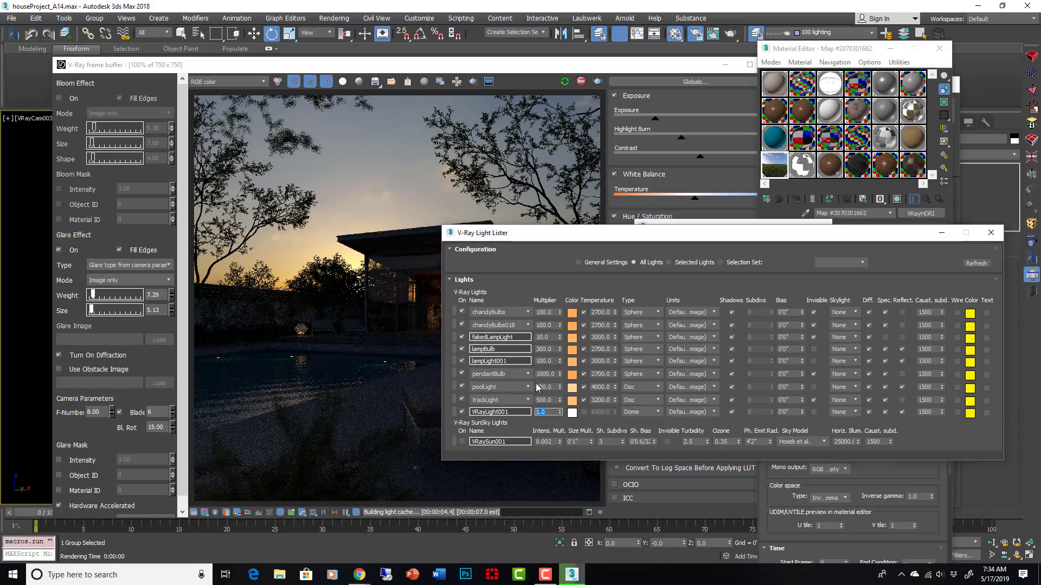
pyautogui.write('4')
pyautogui.press('Return')
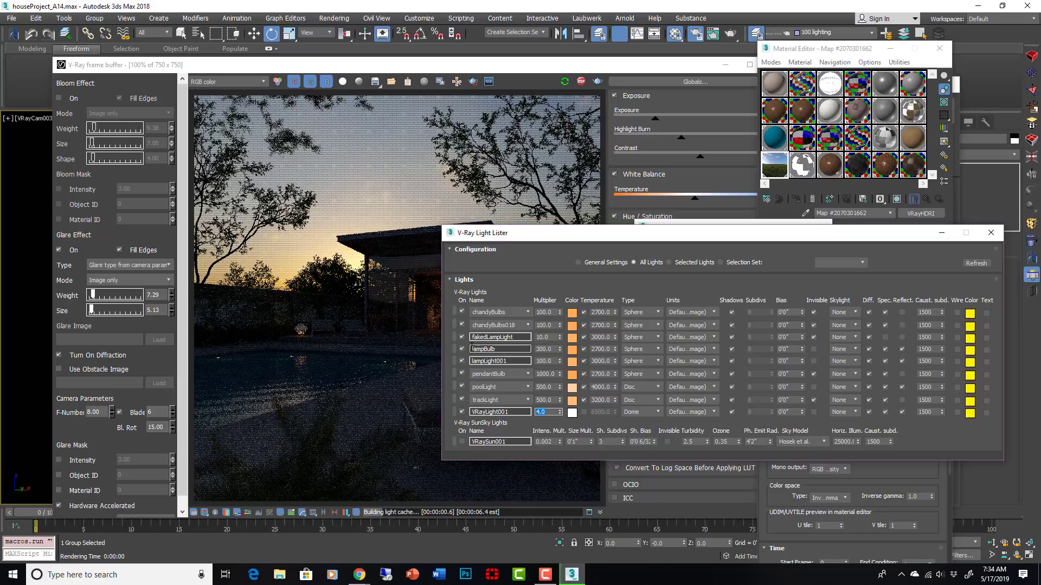
pyautogui.moveTo(528, 234); pyautogui.dragTo(712, 231)
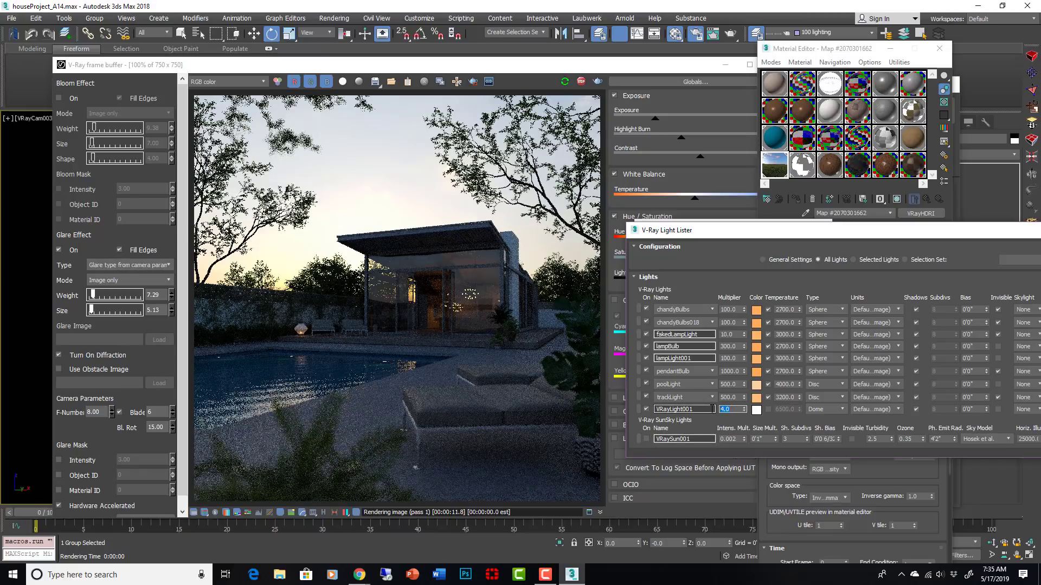
pyautogui.write('20')
pyautogui.press('Return')
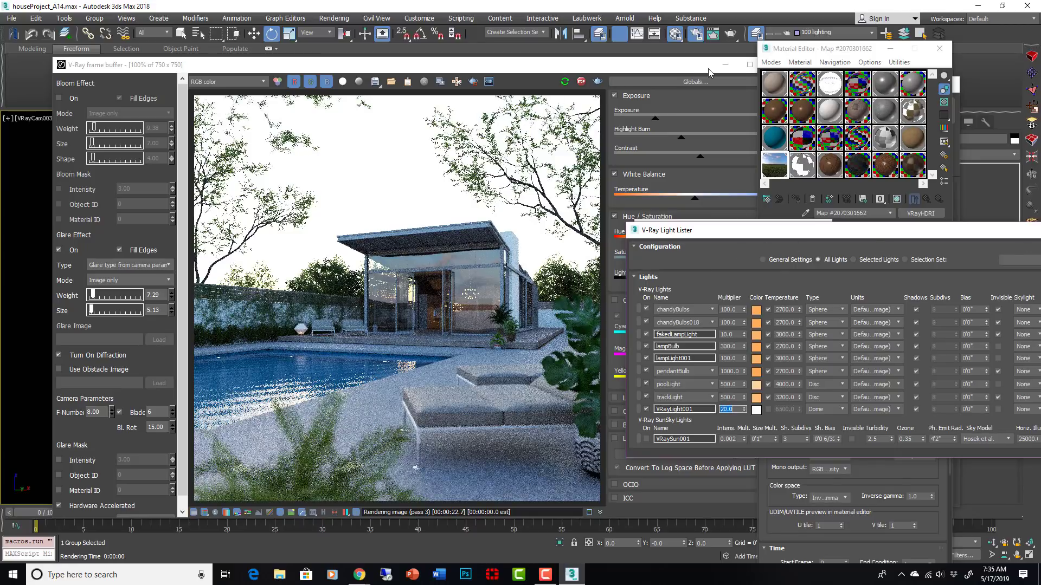
# - In Top view, rotate VRaySun001 slightly around the pool house, then deselect it
pyautogui.moveTo(708, 68); pyautogui.dragTo(557, 212)
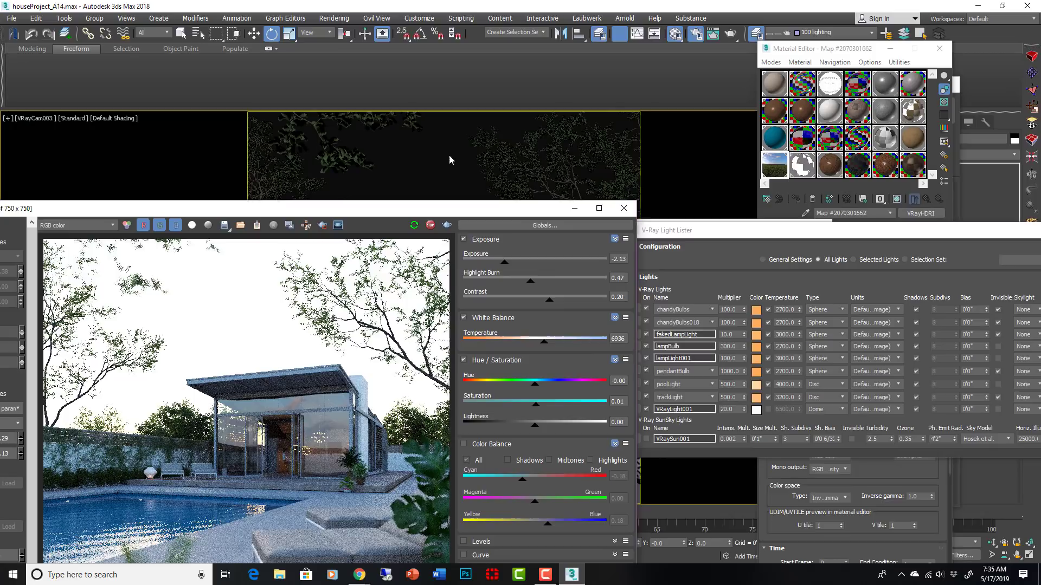
pyautogui.click(449, 155)
pyautogui.press('t')
pyautogui.moveTo(509, 212); pyautogui.dragTo(492, 498)
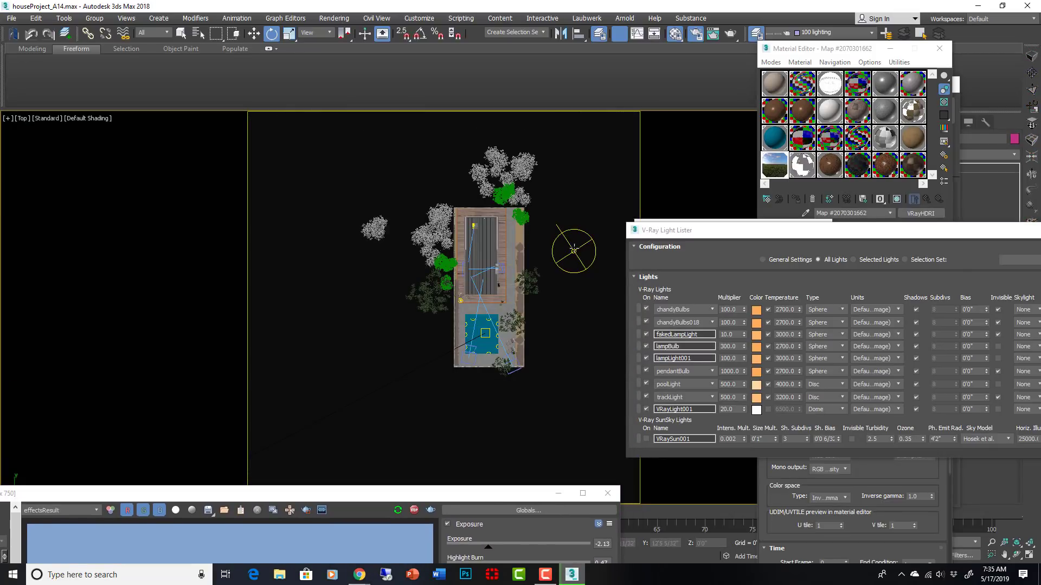
pyautogui.click(574, 251)
pyautogui.scroll(5, 573, 251)
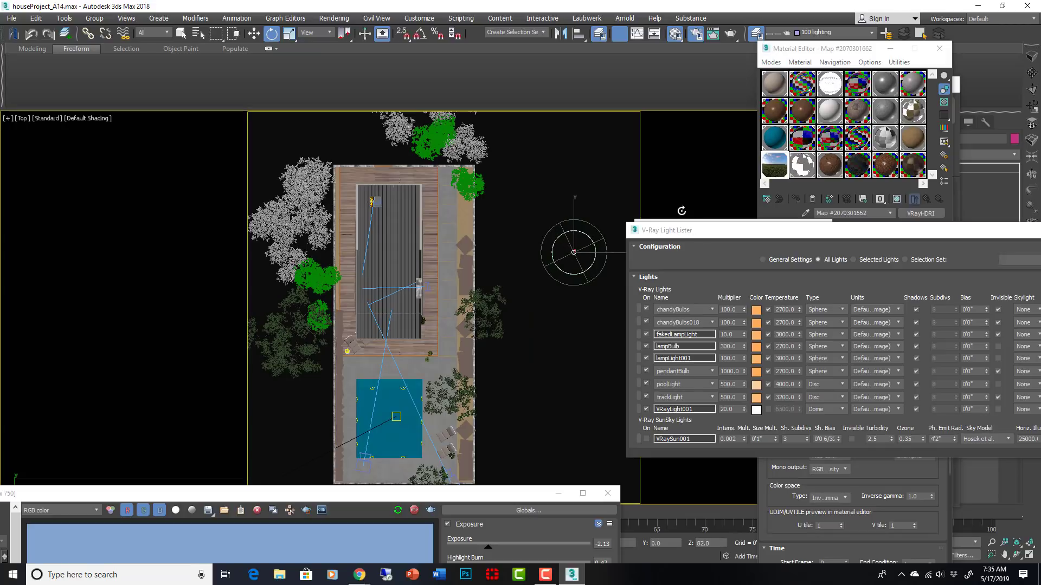
pyautogui.moveTo(681, 210); pyautogui.dragTo(670, 207)
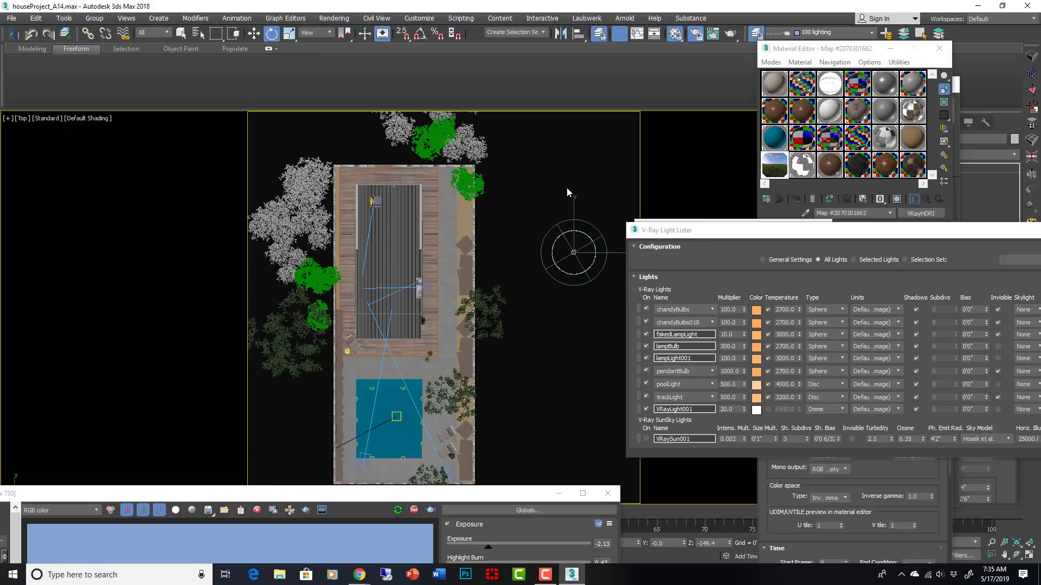
pyautogui.click(564, 249)
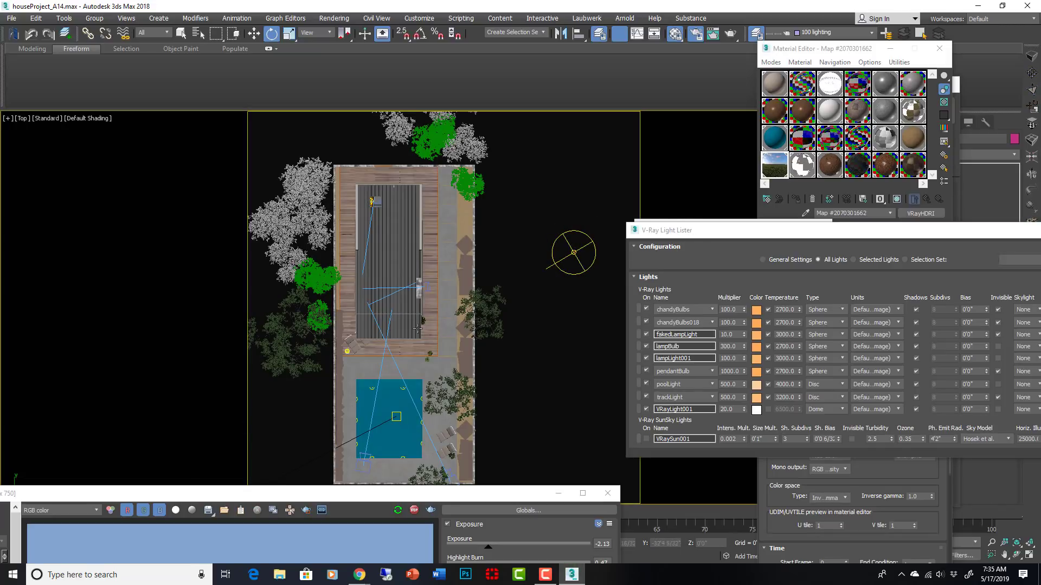
pyautogui.scroll(-4, 486, 291)
# - Switch the viewport back to VRayCam003 and start a new render of it
pyautogui.moveTo(482, 497); pyautogui.dragTo(507, 214)
pyautogui.press('c')
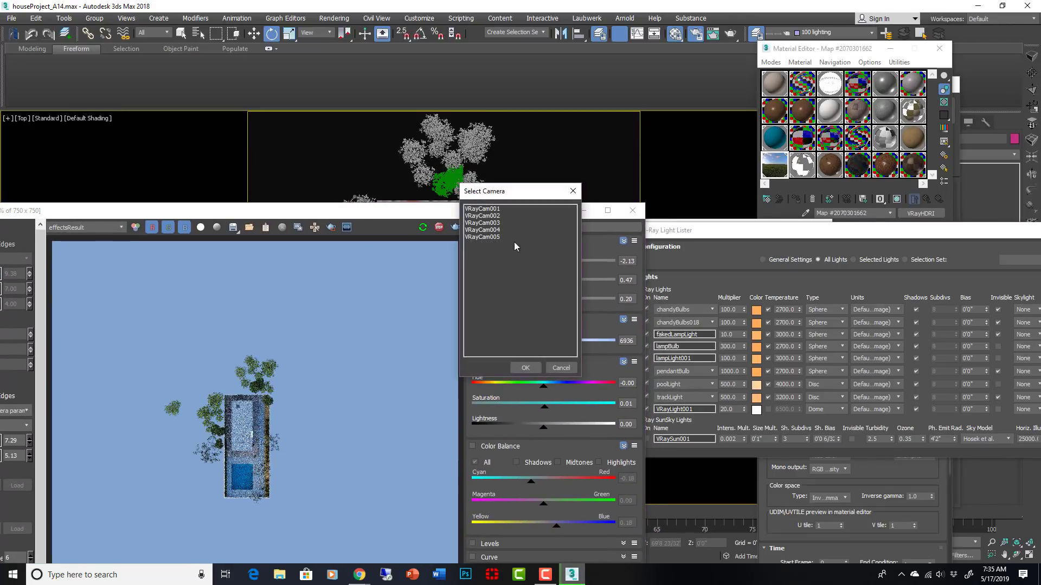
pyautogui.click(490, 216)
pyautogui.click(491, 224)
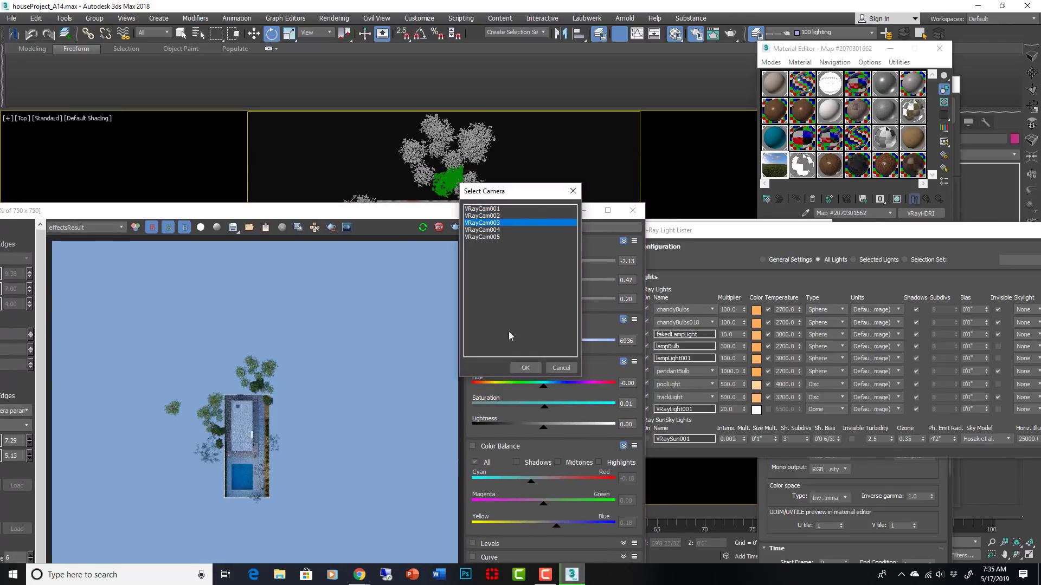
pyautogui.click(525, 368)
pyautogui.hotkey('shift', 'q')
pyautogui.moveTo(477, 208); pyautogui.dragTo(571, 81)
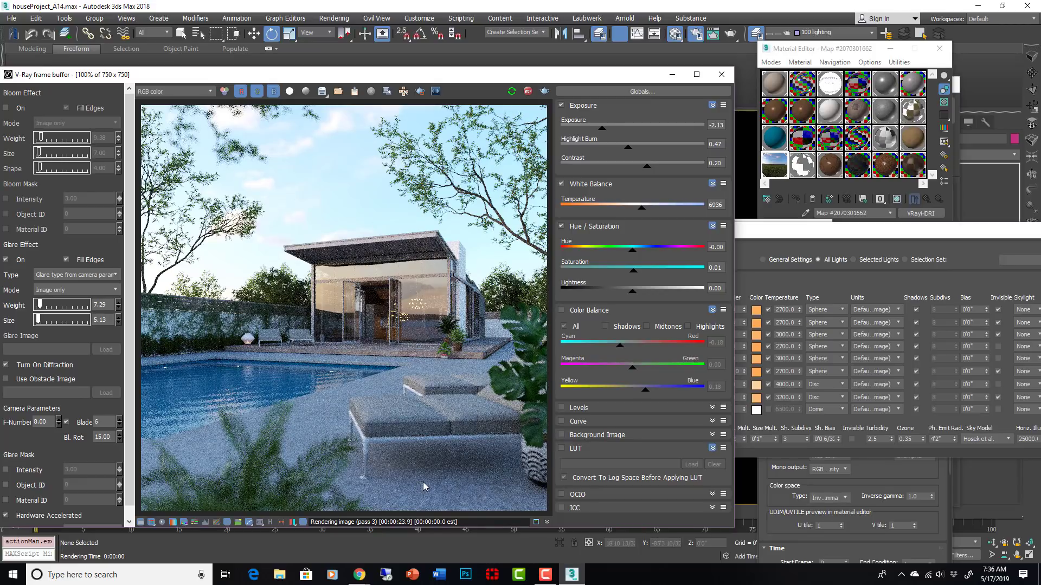
# - Set the daylight HDRI's Inverse gamma to 0.9, then 0.5, and enlarge its map preview
pyautogui.doubleClick(784, 166)
pyautogui.click(824, 227)
pyautogui.scroll(-1, 880, 379)
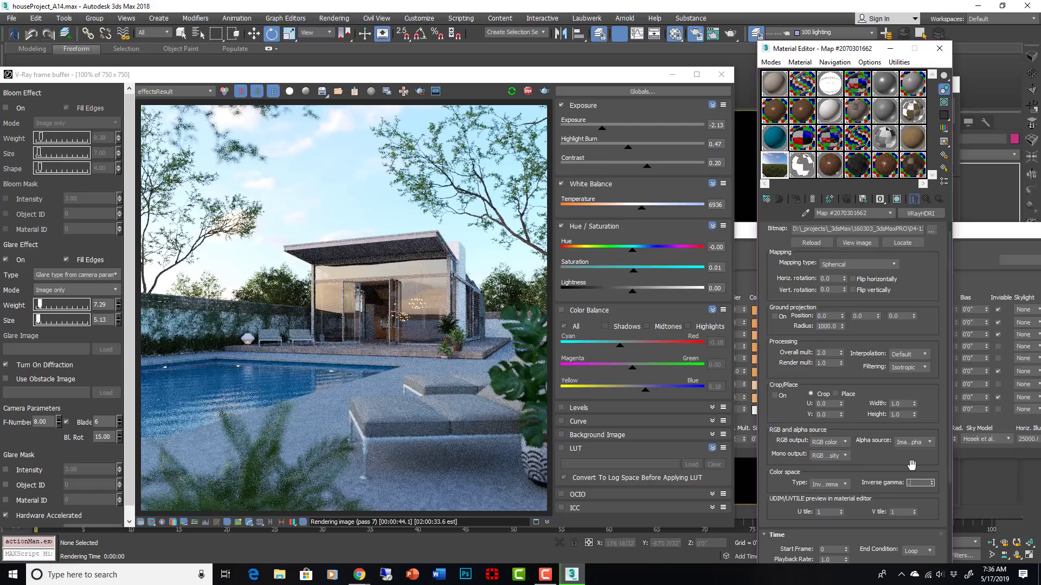
pyautogui.press('Return')
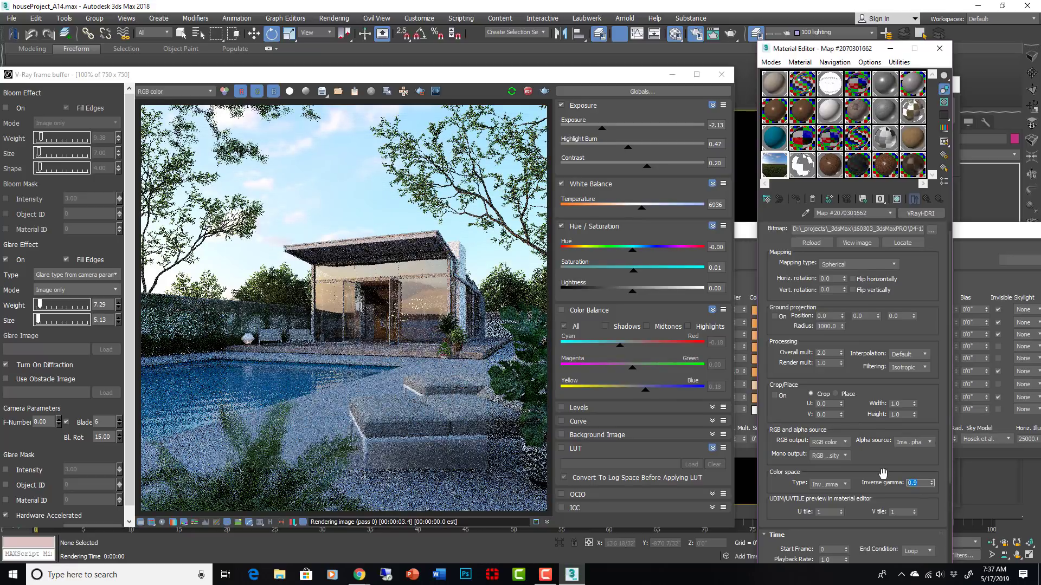
pyautogui.write('0.5')
pyautogui.press('Return')
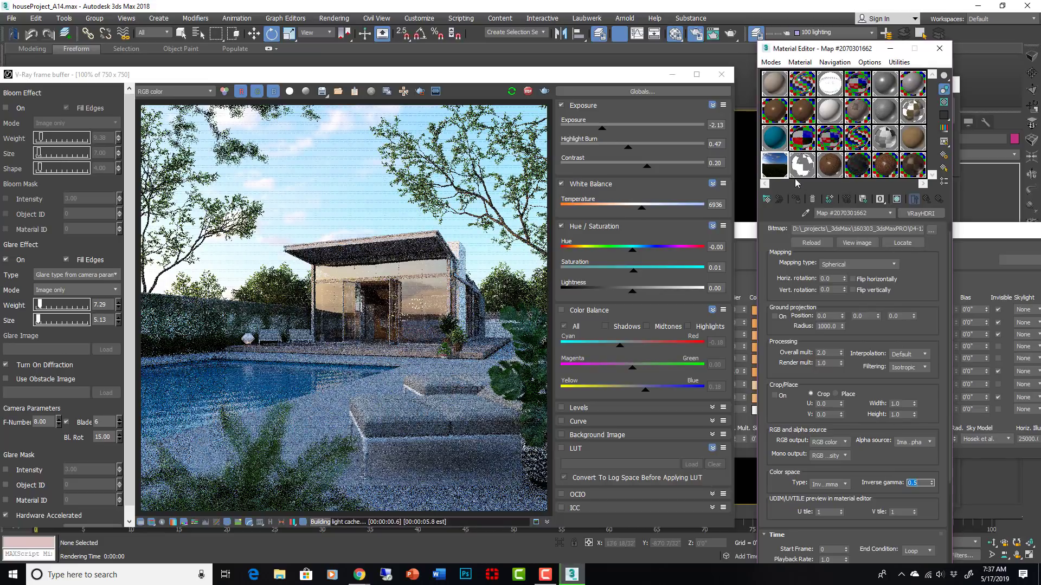
pyautogui.doubleClick(774, 164)
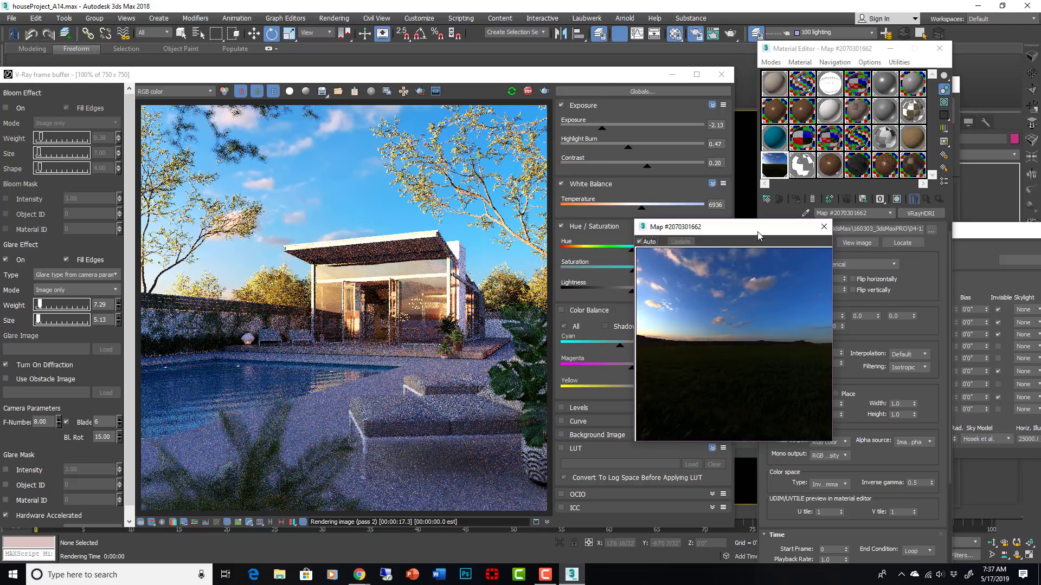
# - Drag the VFB White Balance Temperature to 9155, keeping the HDRI preview out of the way
pyautogui.moveTo(756, 232); pyautogui.dragTo(862, 235)
pyautogui.moveTo(641, 208); pyautogui.dragTo(688, 212)
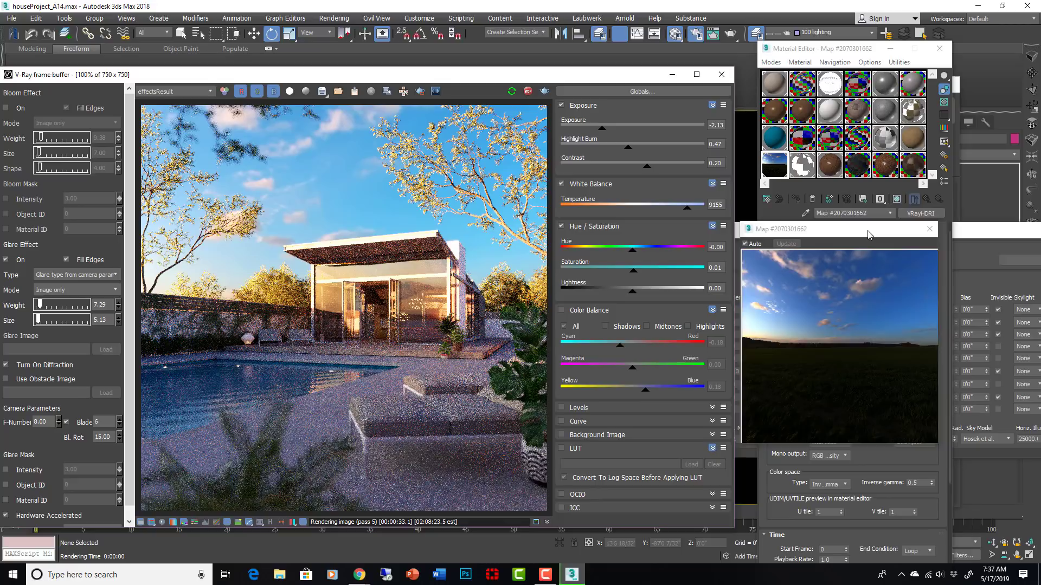
pyautogui.moveTo(867, 234); pyautogui.dragTo(694, 250)
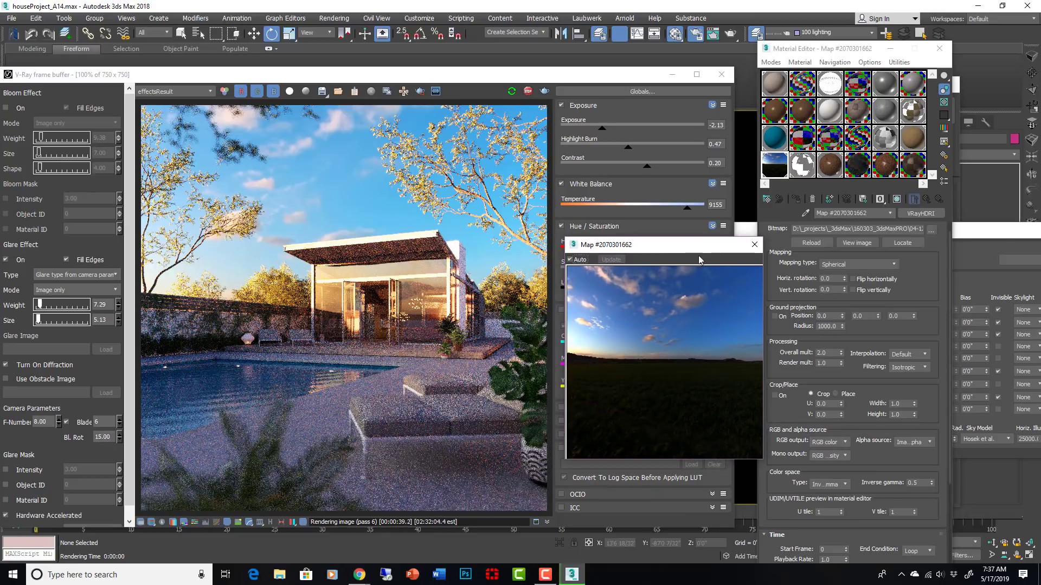
# - Enter .7 in the VRayHDRI Inverse gamma field
pyautogui.click(922, 482)
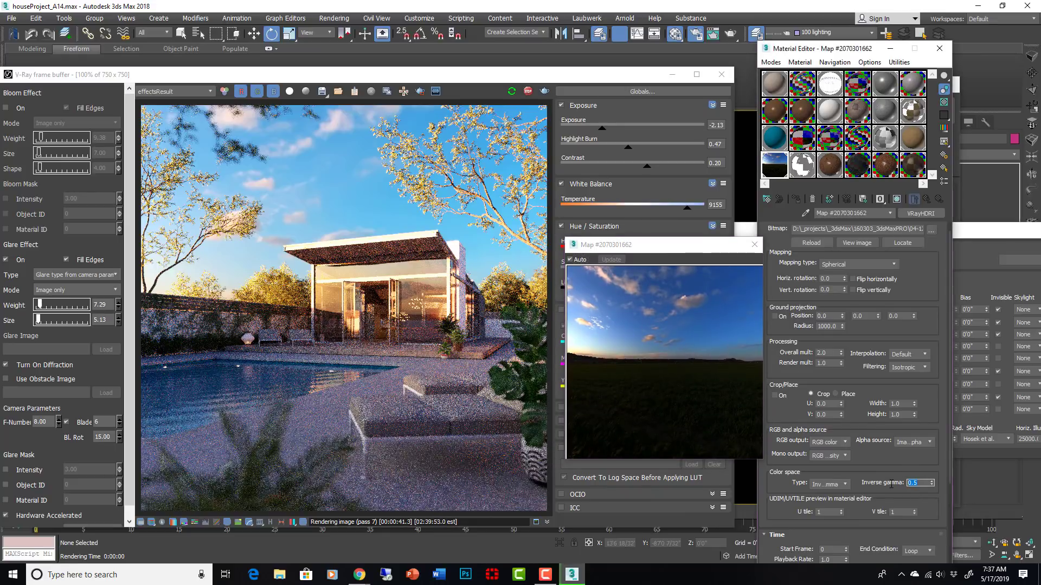
pyautogui.write('.7')
pyautogui.press('Return')
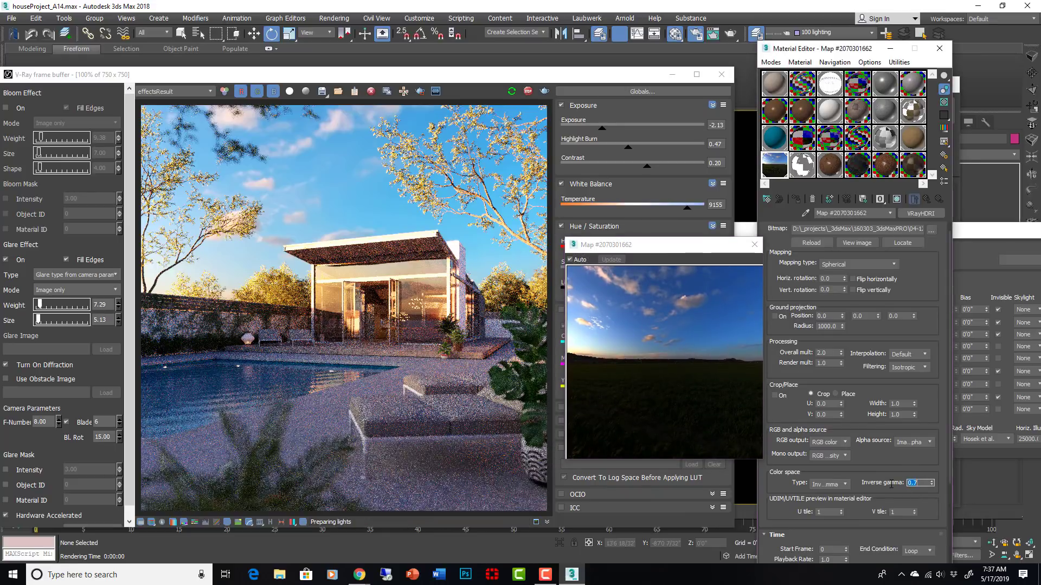